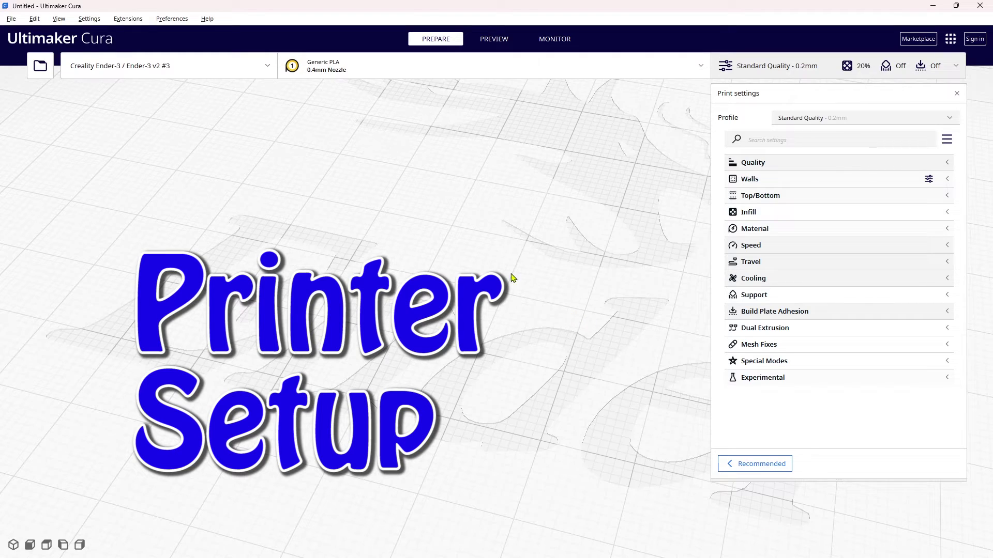
Add a non-networked Creality Ender-3 / Ender-3 v2 printer from the Creality3D models list.
click(270, 68)
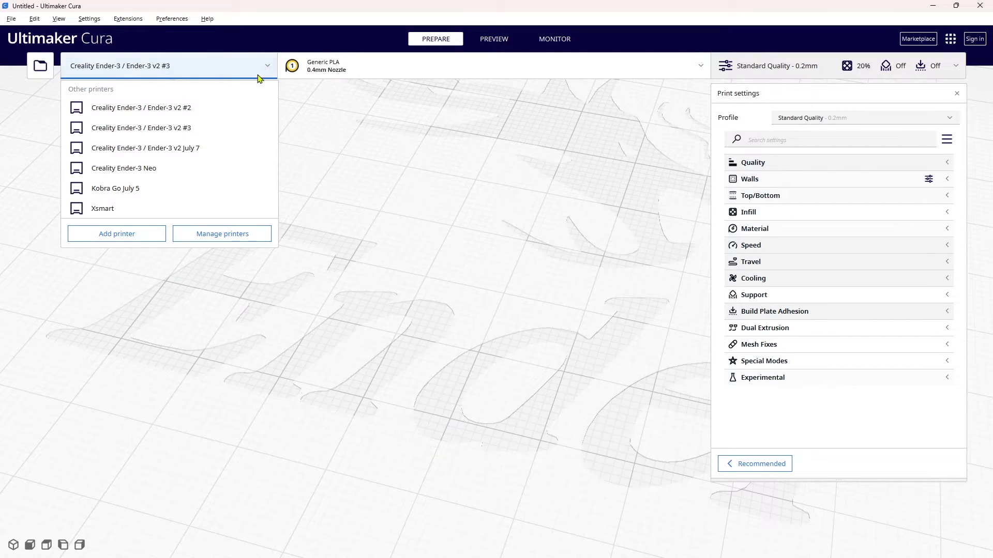
click(140, 236)
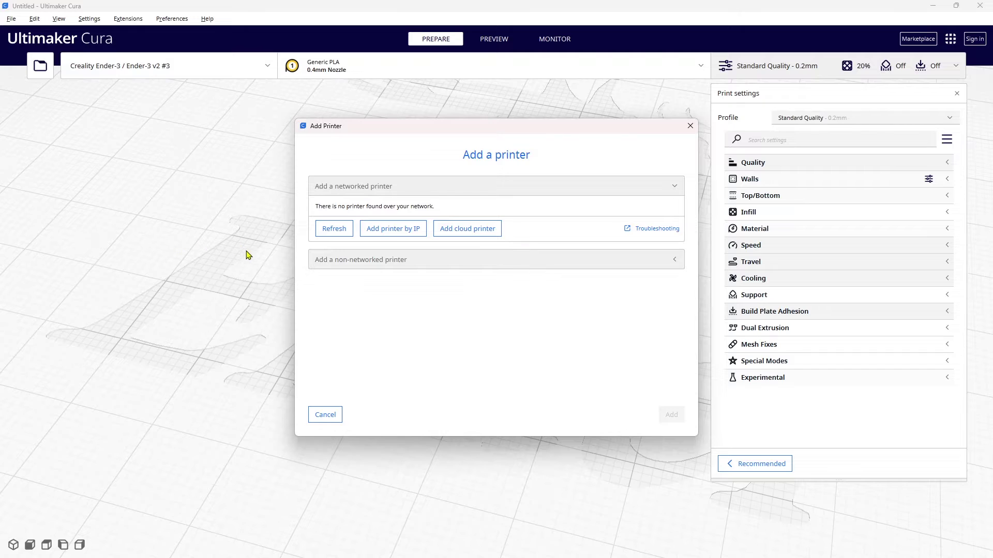
click(392, 264)
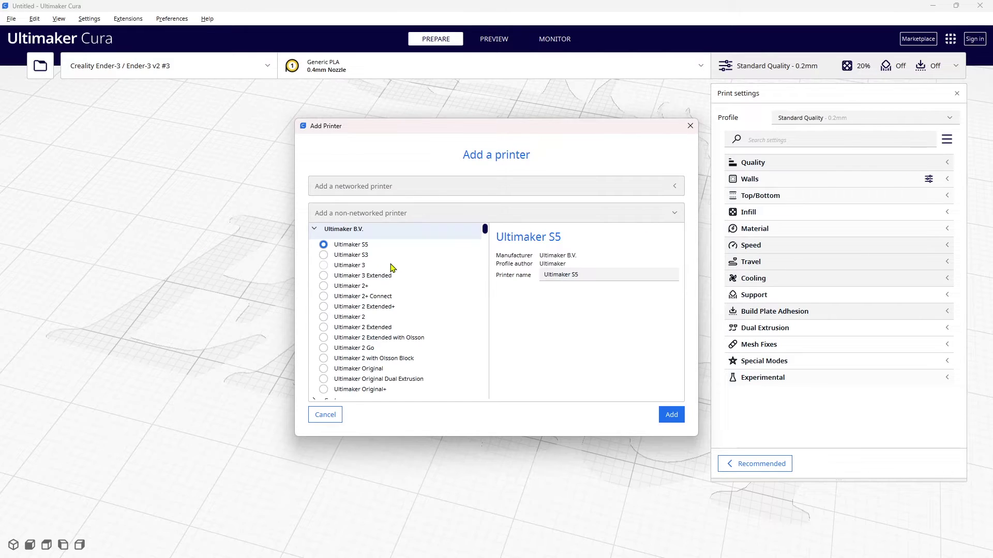
scroll(373, 277, down, 10)
click(373, 283)
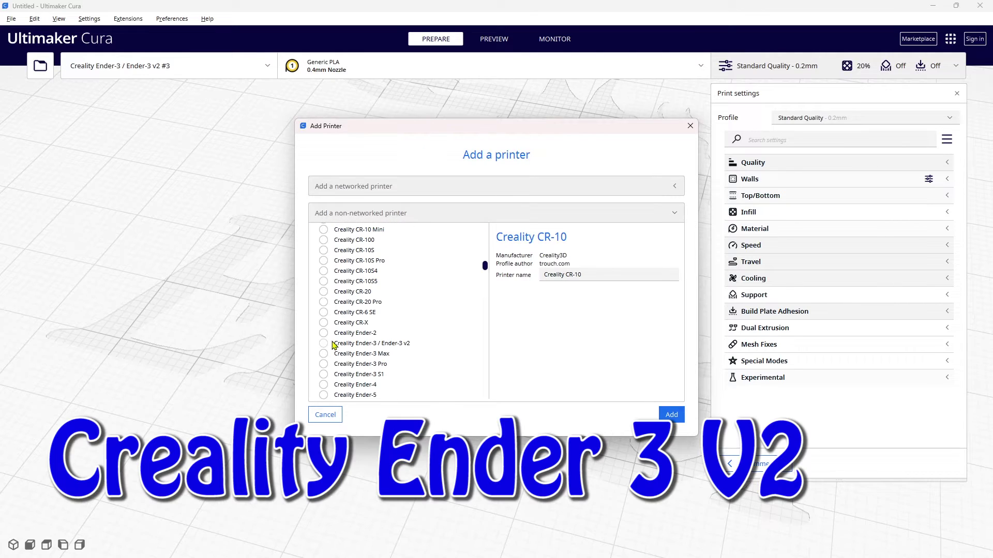
click(334, 345)
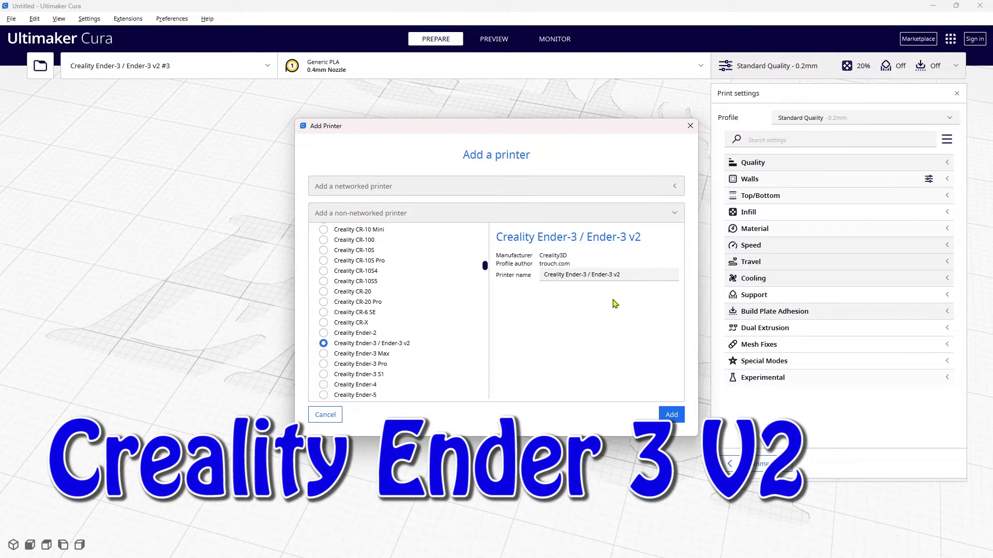
click(670, 416)
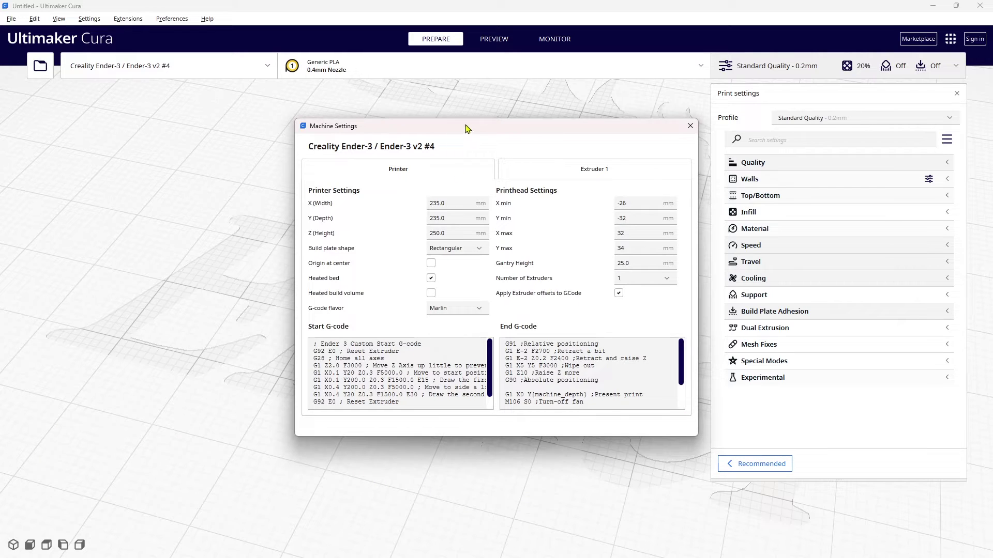
Set the printer's X (Width) and Y (Depth) to 220 mm each.
click(458, 204)
text(220)
key(Tab)
text(220)
Replace the Start G-code with the revised version containing M92 E108.00 and M420 S1 Z0.
drag(299, 437, 112, 479)
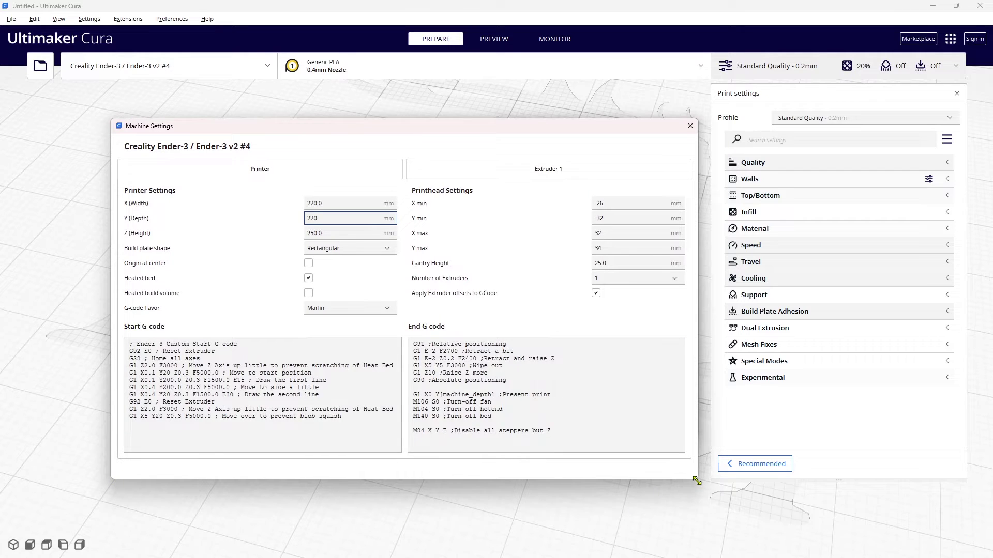
drag(698, 482, 894, 487)
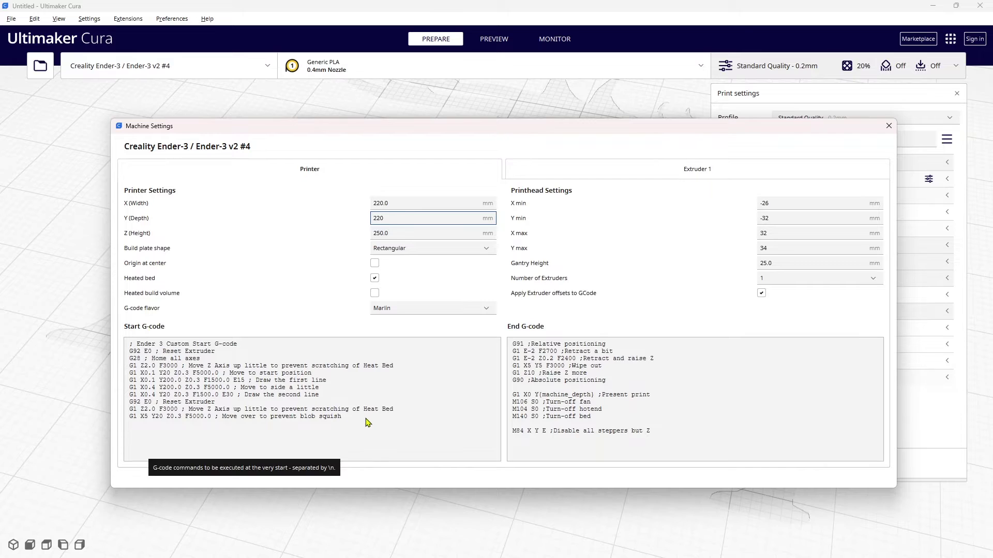
click(130, 351)
key(ctrl+shift+End)
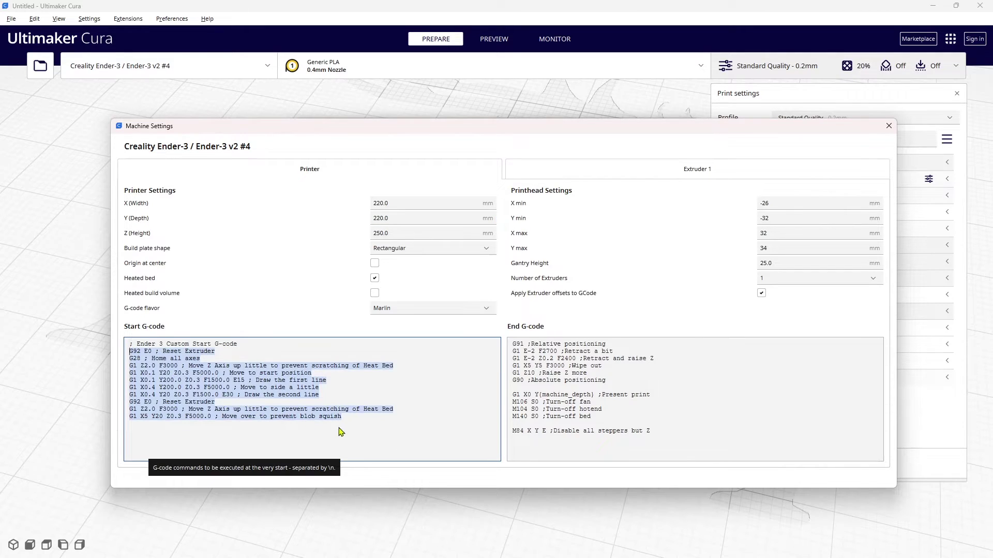
drag(352, 421, 130, 347)
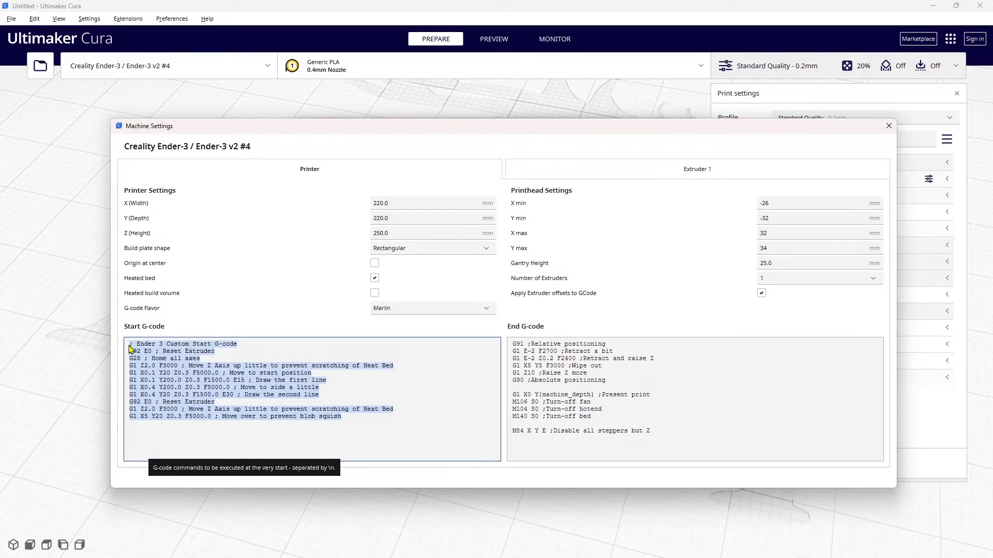
text(; Ender 3 Custom Start G-code G92 E108.00 ; Extrusion calibration G92 E0 ; Reset Extruder G28 ; Home all axes M420 S1 Z0 ; Bed leveling on Fade off G1 Z2.0 F3000 ; Move Z Axis up little to prevent scratching of Heat Bed G1 X0.1 Y20 Z0.3 F5000.0 ; Move to start position G1 X0.1 Y200.0 Z0.3 F1500.0 E15 ; Draw the first line G1 X0.4 Y200.0 Z0.3 F5000.0 ; Move to side a little G1 X0.4 Y20 Z0.3 F1500.0 E30 ; Draw the second line G92 E0 ; Reset Extruder G1 Z2.0 F3000 ; Move Z Axis up little to prevent scratching of Heat Bed G1 X5 Y20 Z0.3 F5000.0 ; Move over to prevent blob squish)
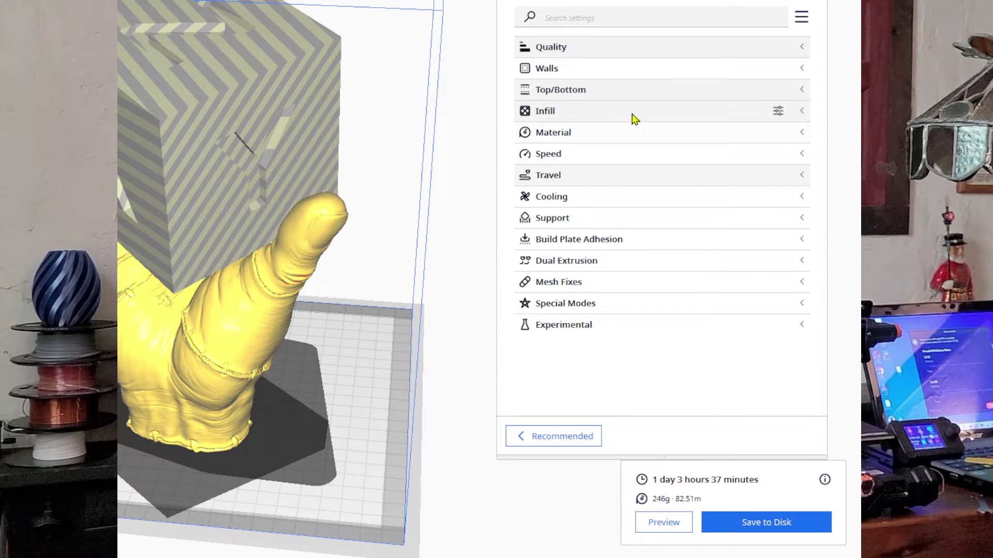
Expand Quality to check the 0.2 mm layer height and 0.4 mm line width.
click(806, 49)
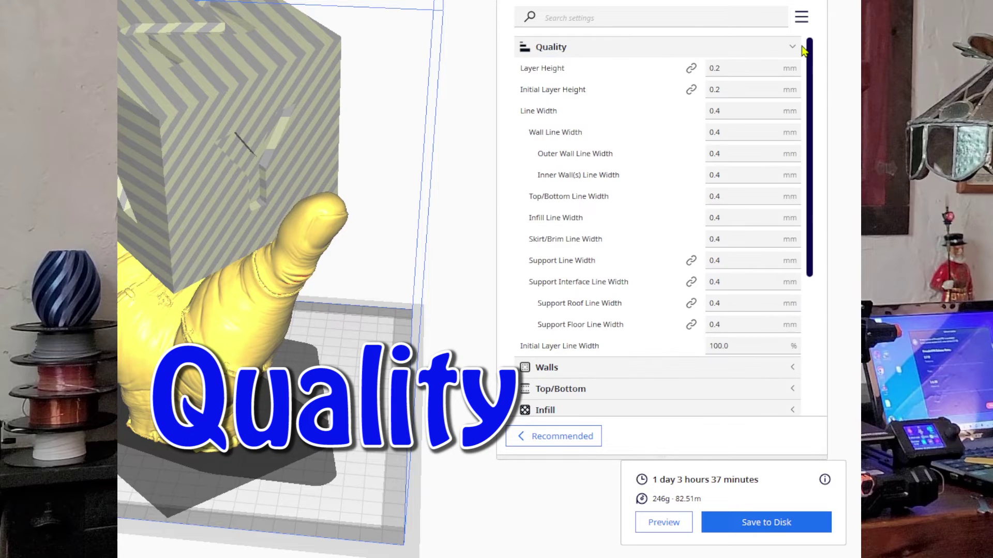
mouse_move(652, 118)
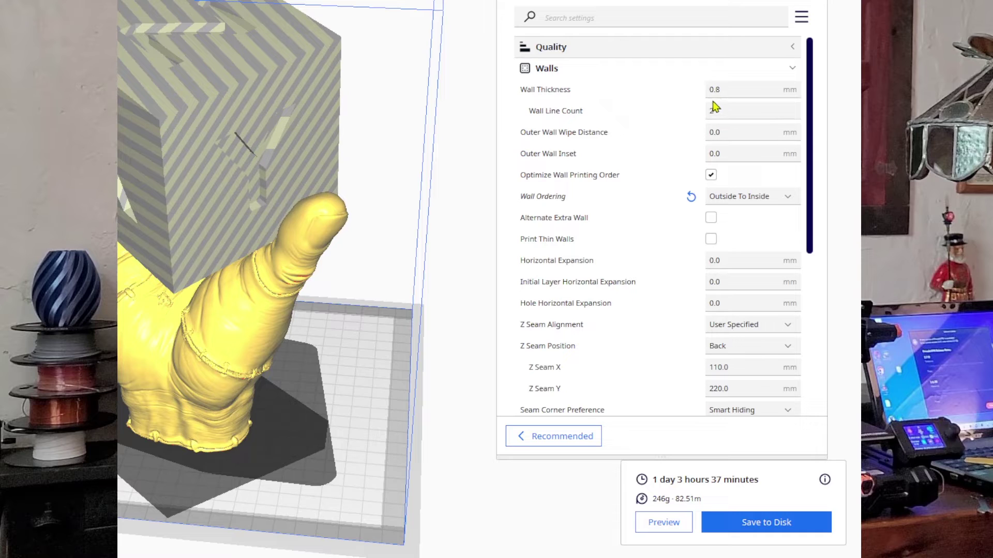
Review the Walls tooltips for Wall Thickness 0.8 mm, Wall Line Count 2 and Alternate Extra Wall.
mouse_move(722, 104)
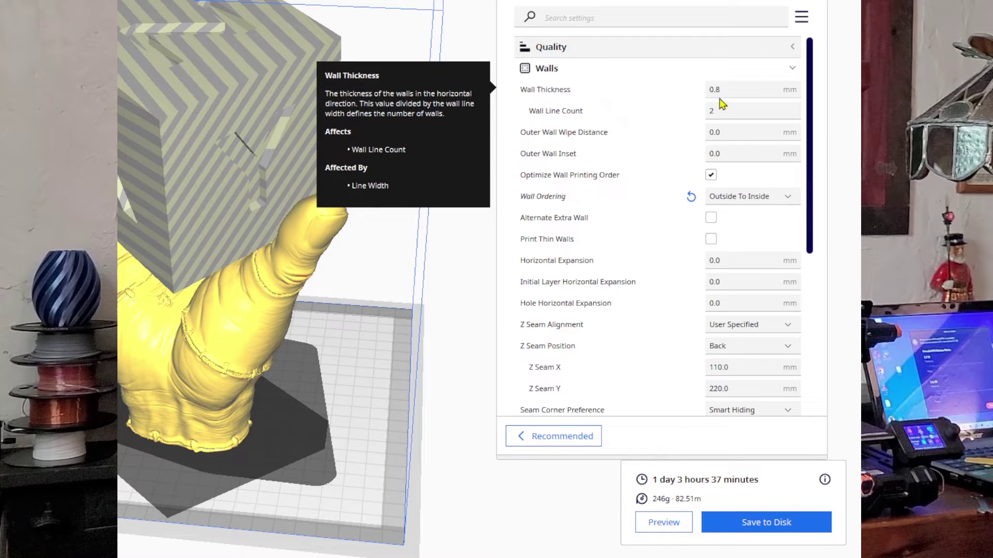
mouse_move(723, 124)
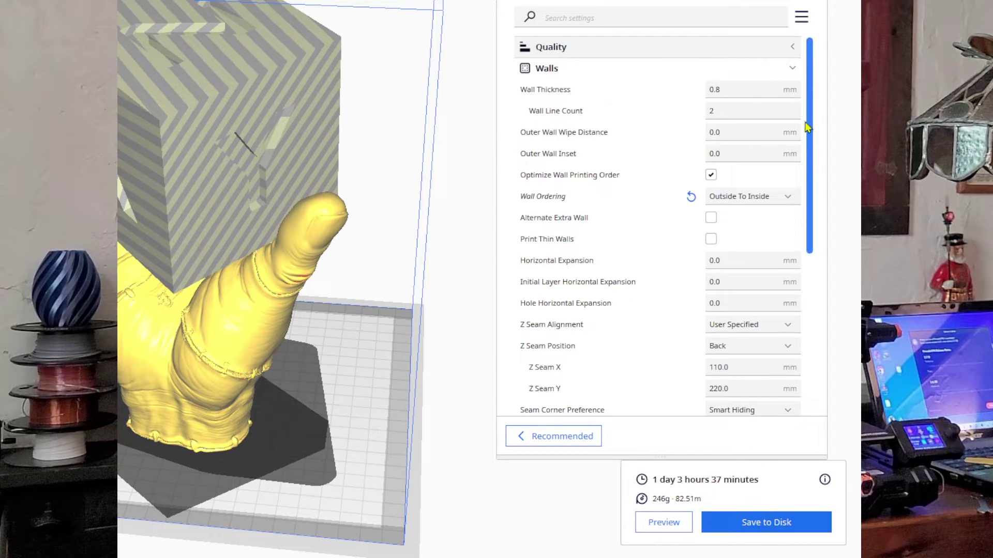
mouse_move(730, 216)
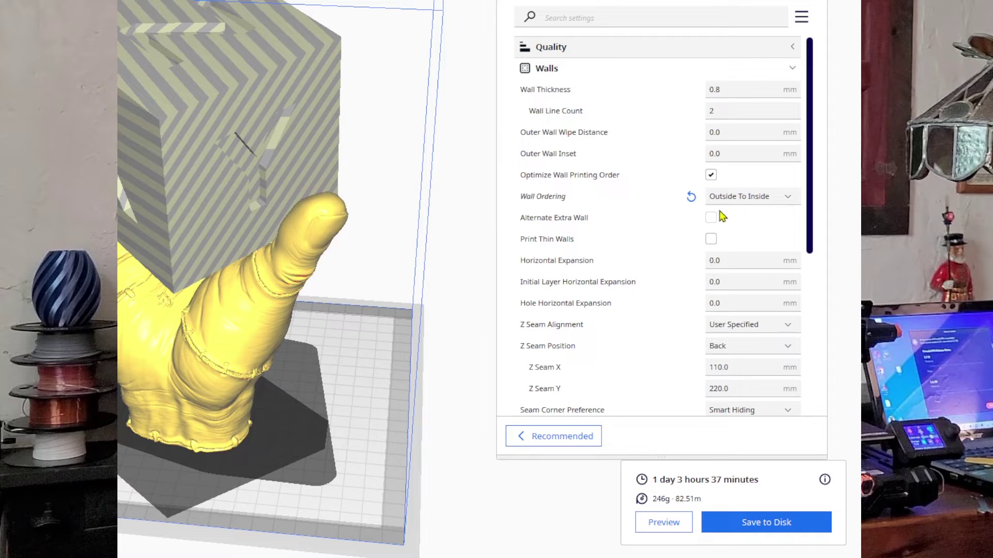
mouse_move(773, 214)
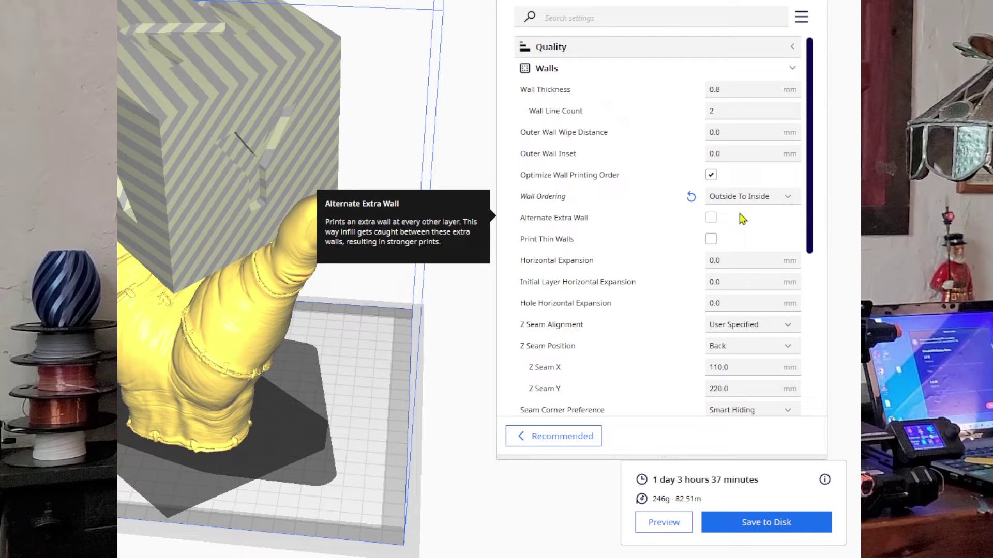
scroll(741, 221, down, 4)
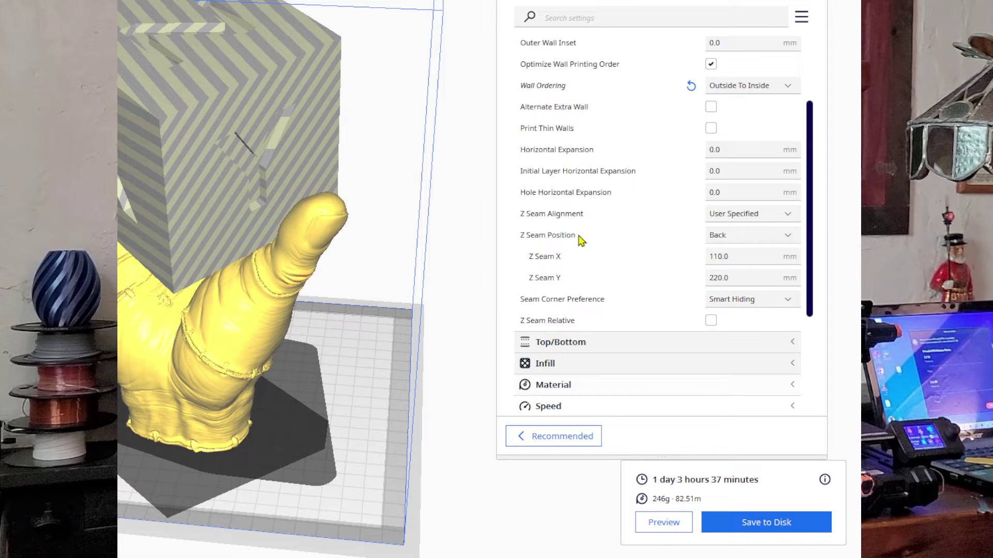
Keep Z seam on User Specified, Back and Smart Hiding, then show the Top/Bottom settings.
mouse_move(580, 240)
click(789, 215)
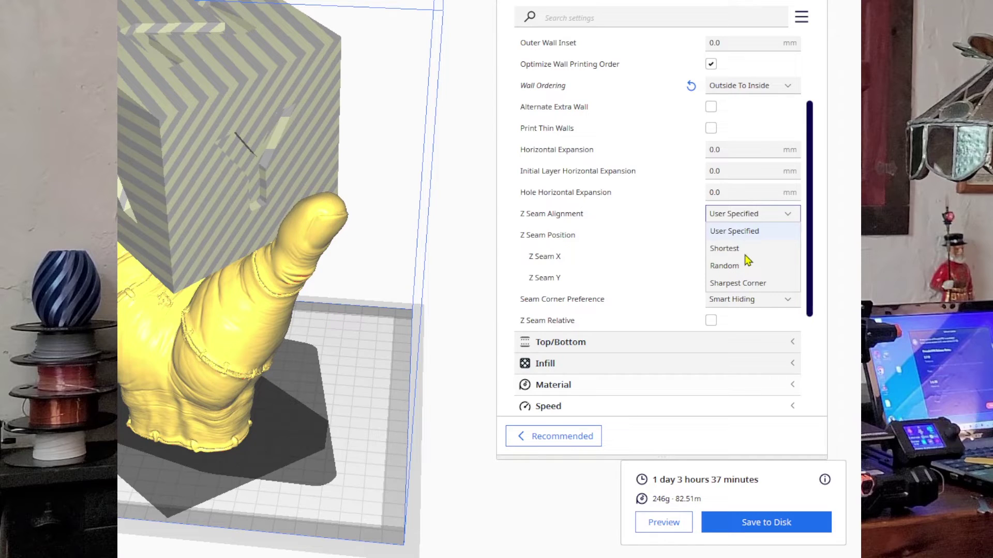
click(788, 216)
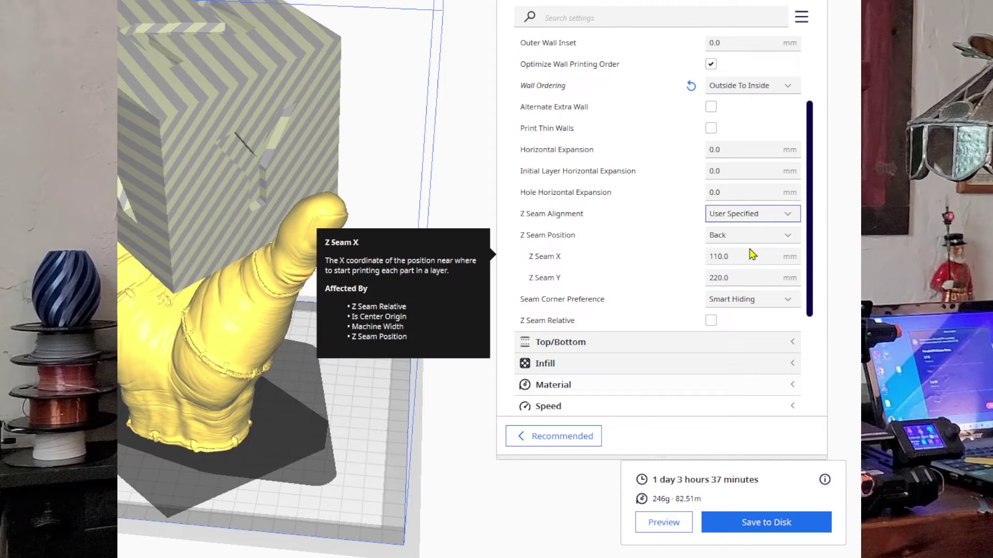
click(789, 239)
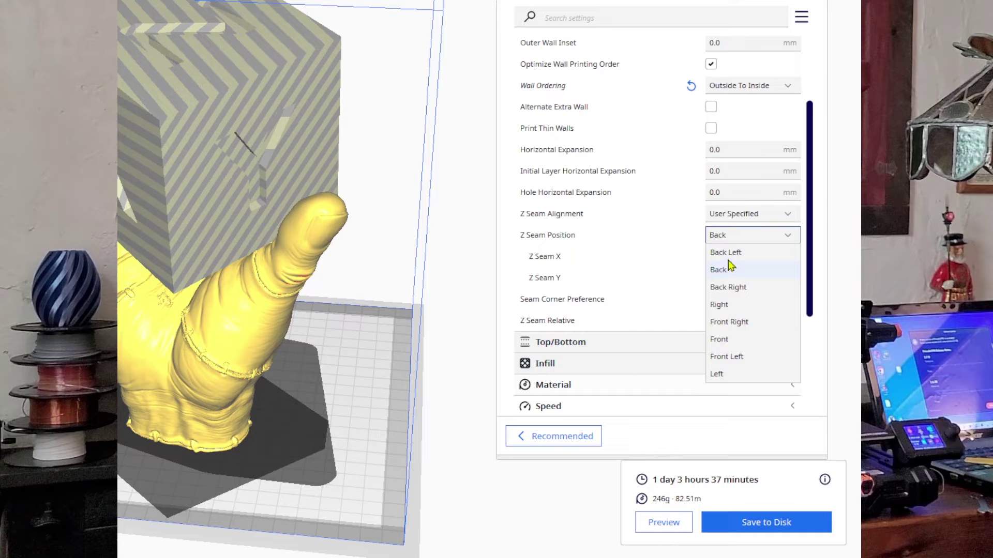
click(792, 239)
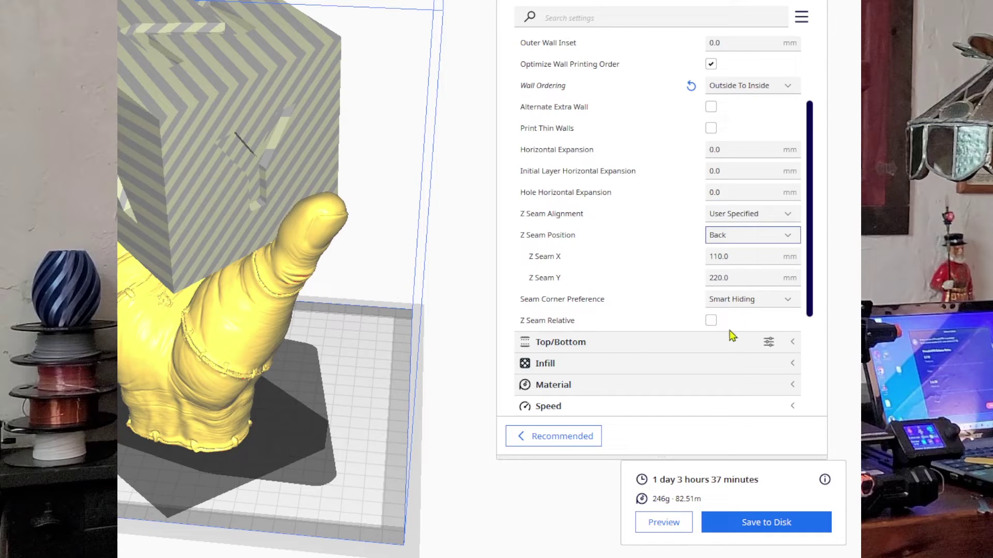
click(796, 306)
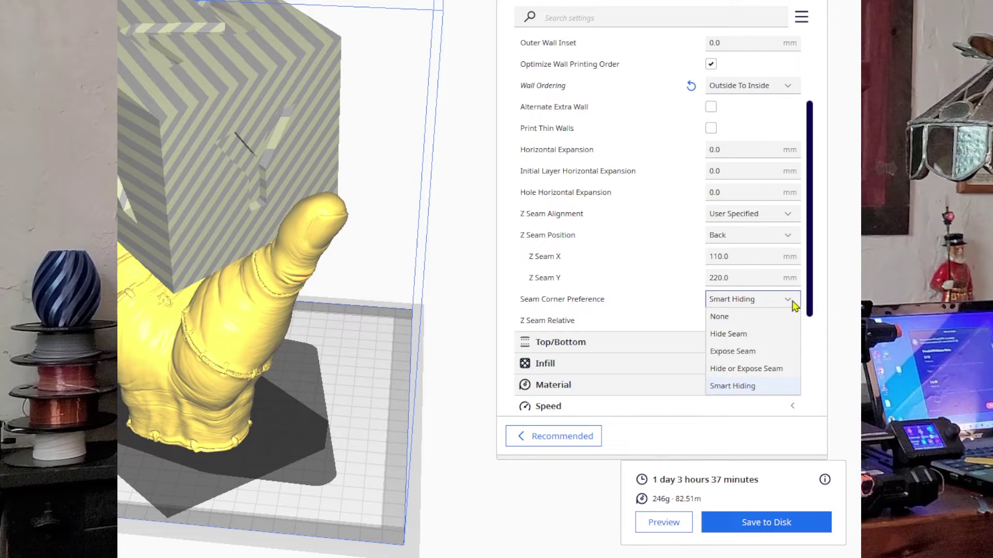
click(793, 305)
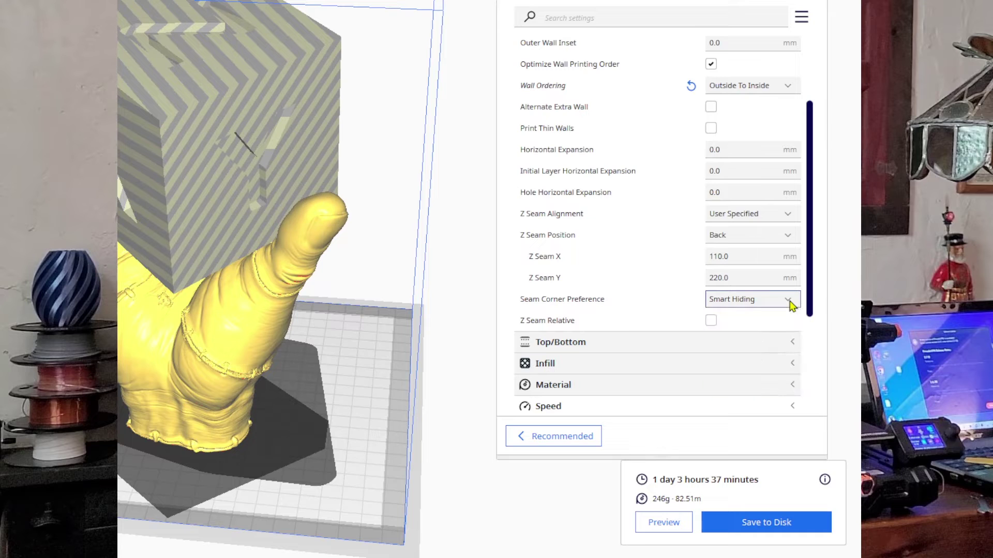
click(792, 342)
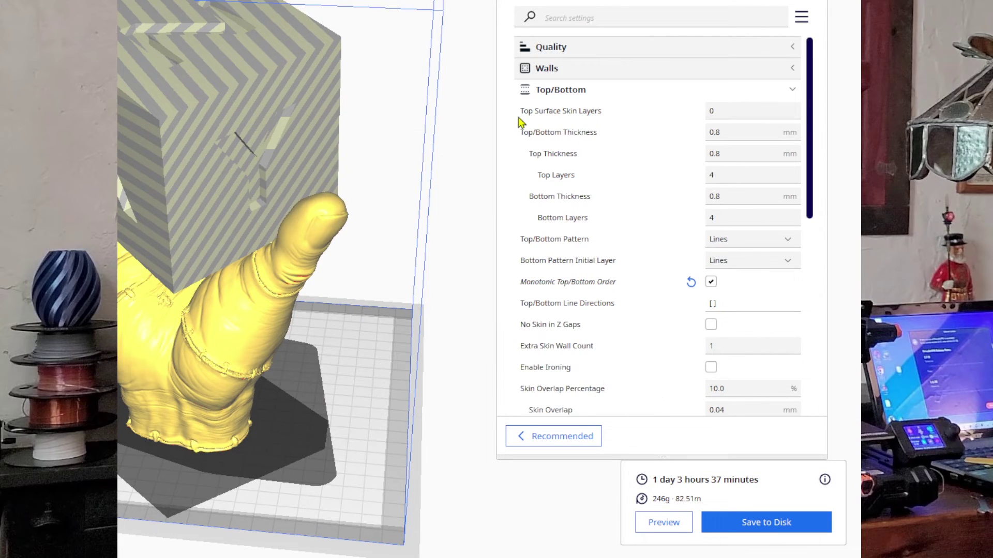
click(727, 112)
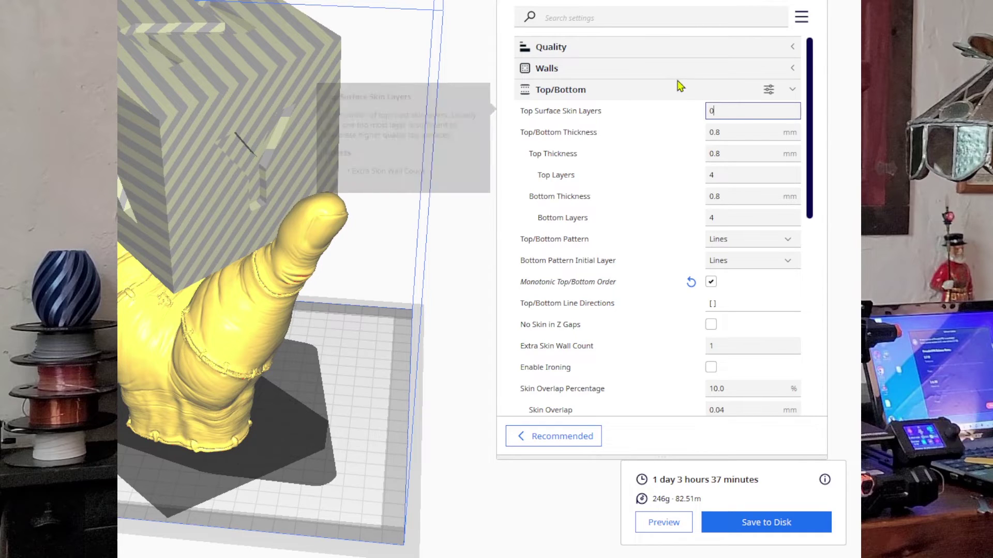
click(577, 20)
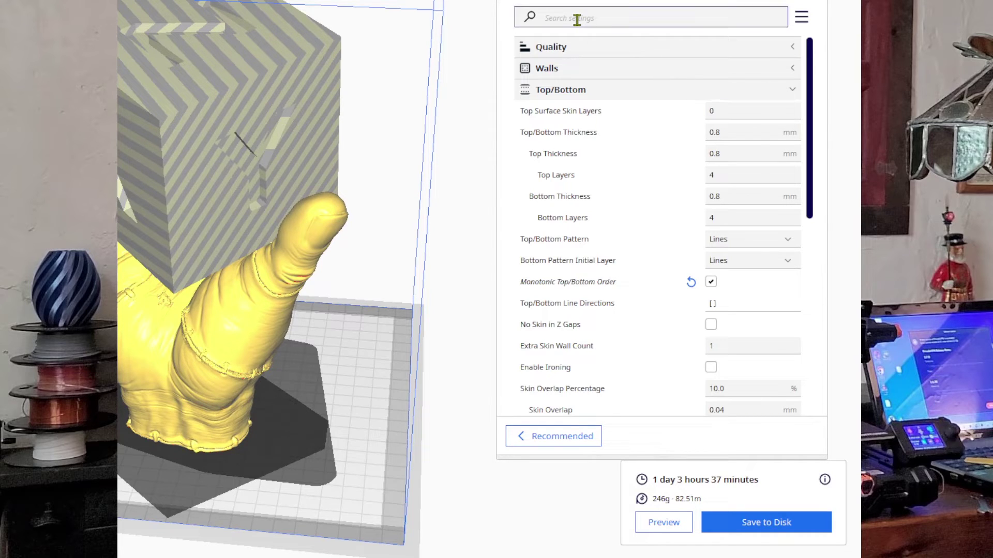
Search 'monotonic' to confirm Monotonic Top/Bottom Order is enabled, then clear the search.
text(monoton)
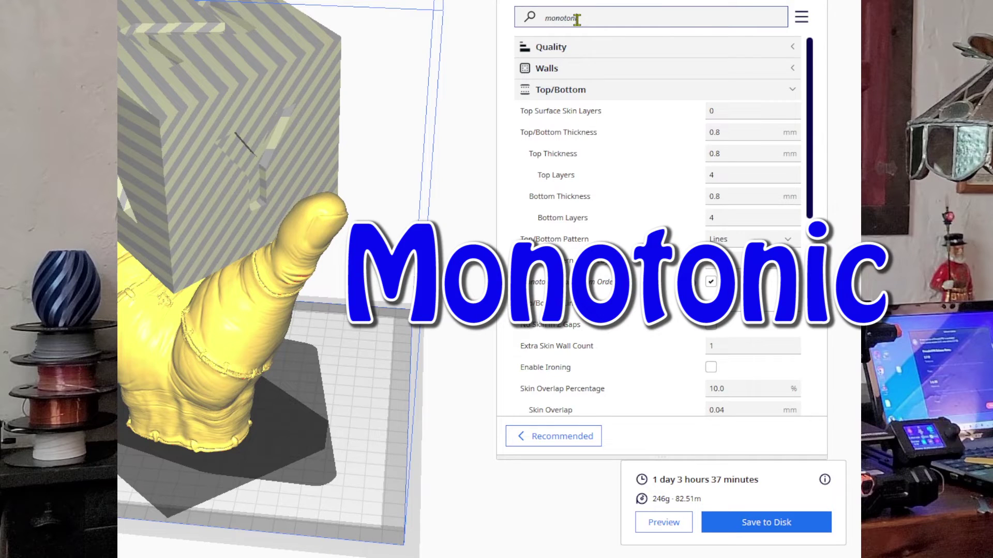
text(ic)
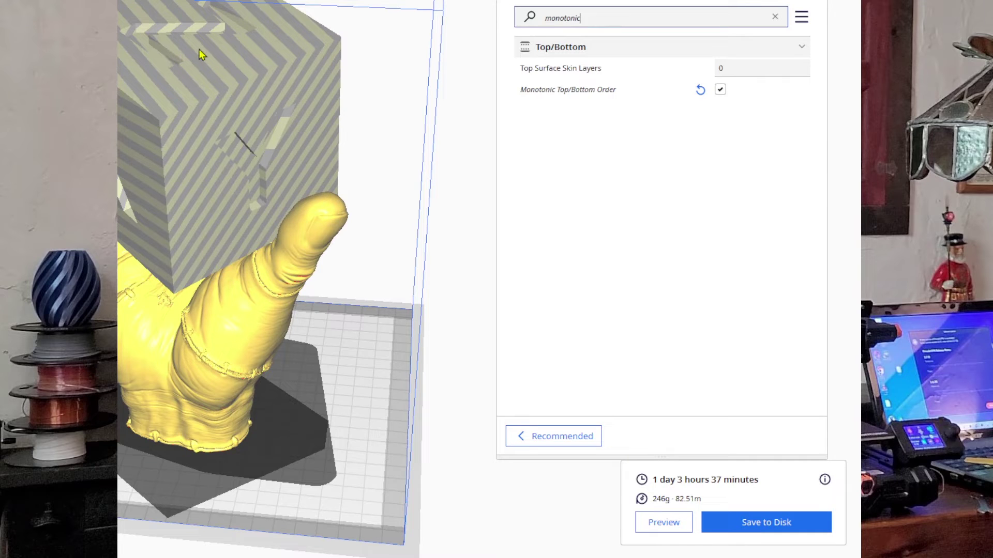
key(ctrl+a)
key(BackSpace)
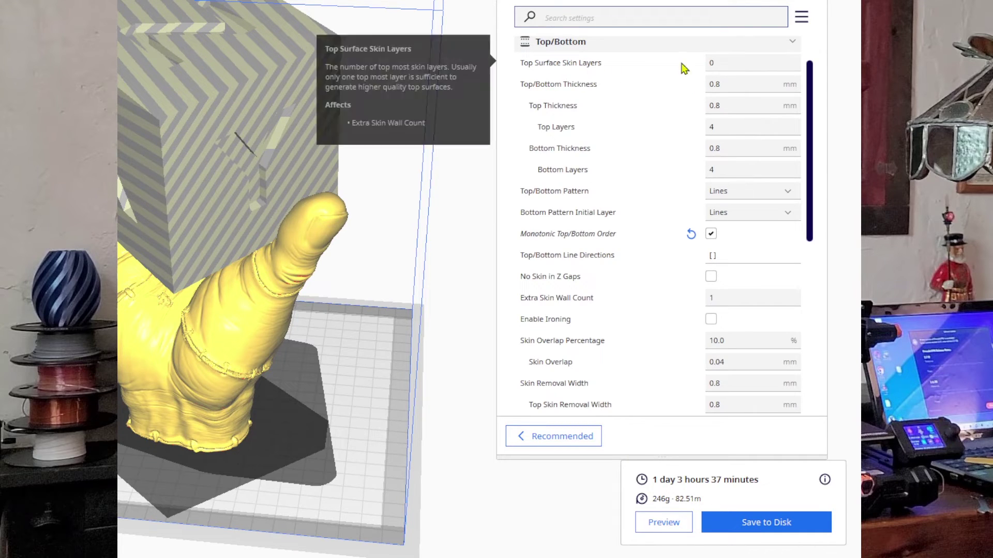
mouse_move(726, 148)
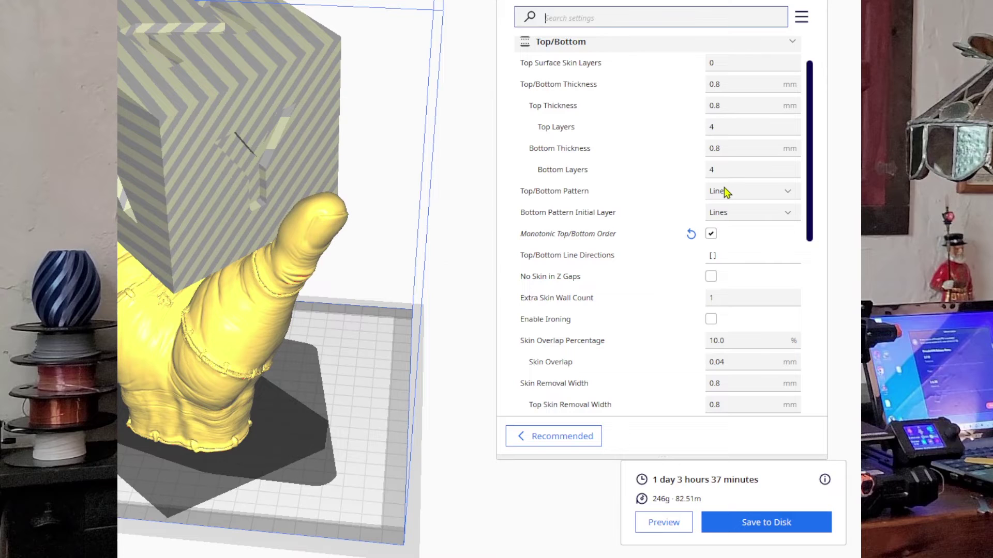
mouse_move(733, 185)
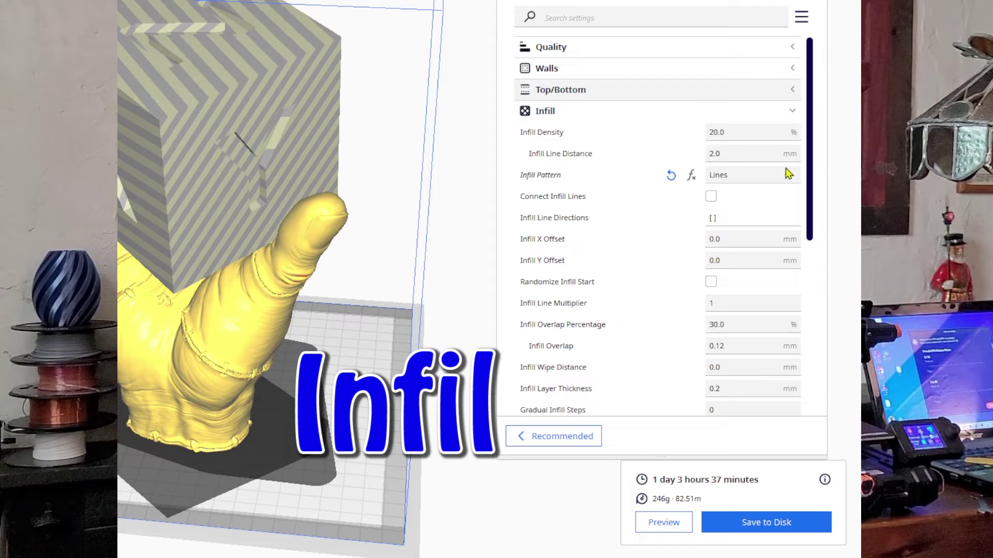
Check the Infill Pattern choices and leave the pattern on Lines.
mouse_move(740, 133)
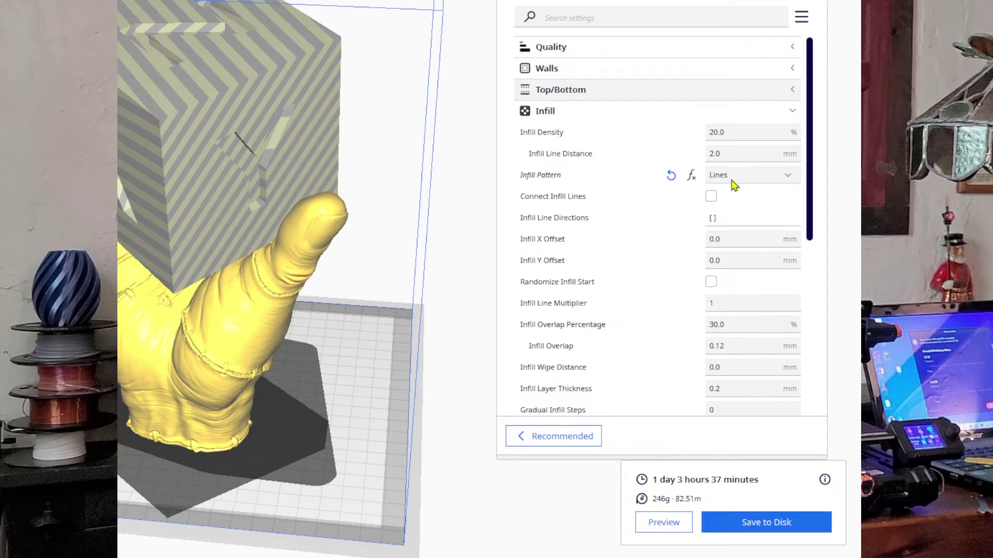
click(789, 181)
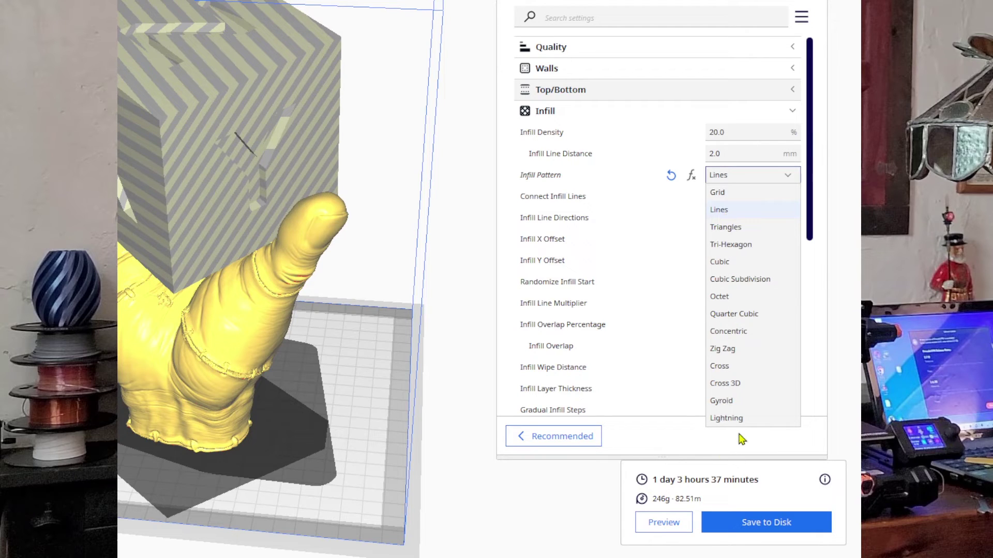
scroll(759, 296, down, 8)
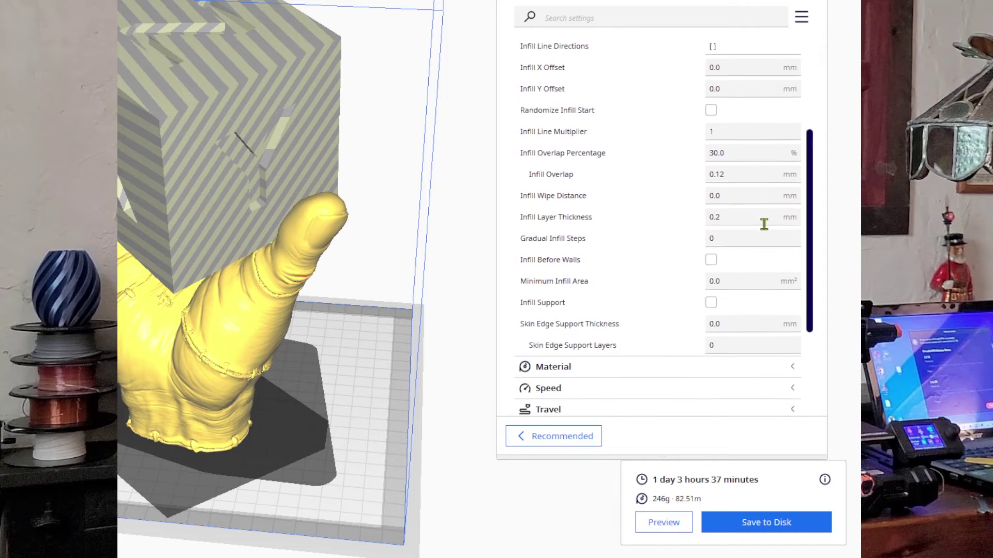
scroll(763, 279, up, 7)
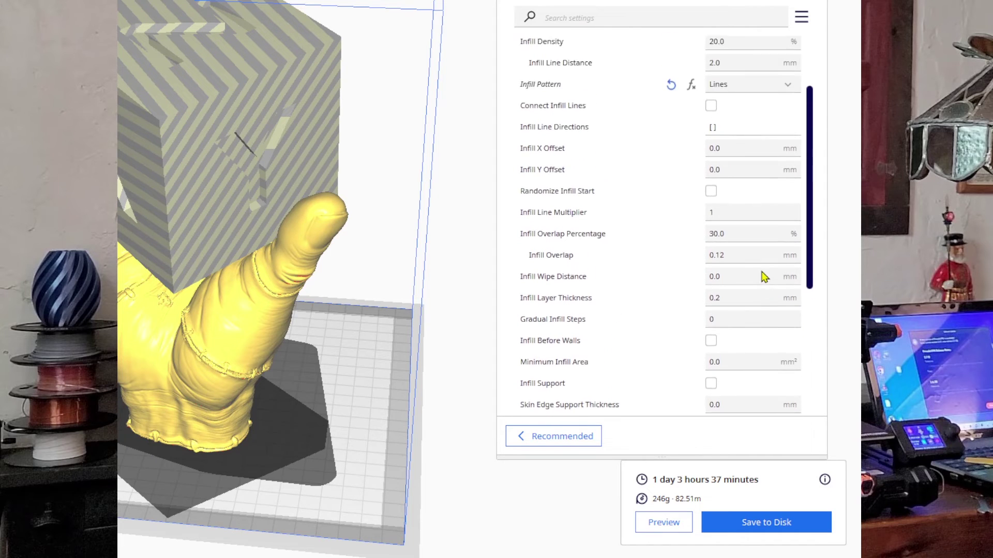
scroll(764, 277, up, 1)
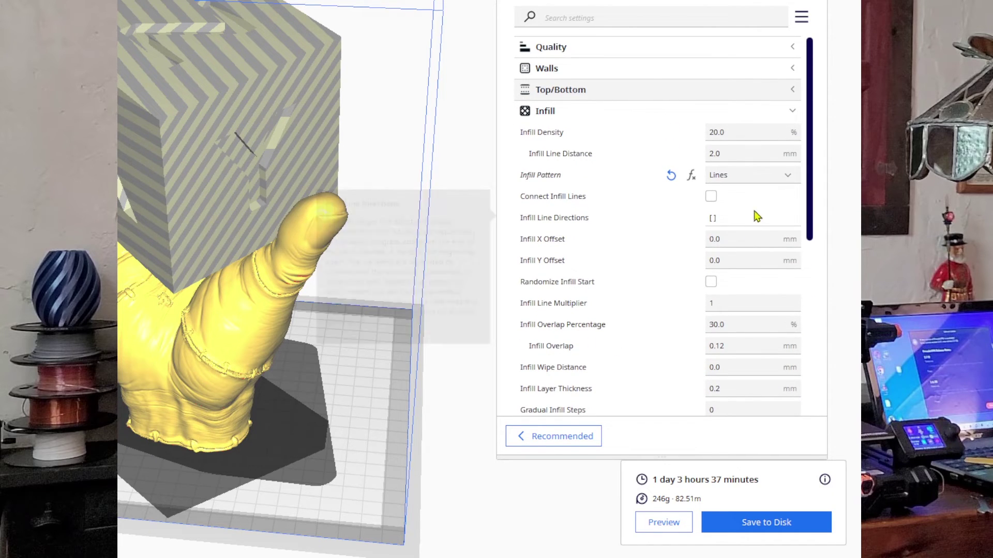
Swap Infill for Material and review the 200 °C printing and 50 °C bed temperatures.
click(793, 114)
click(793, 136)
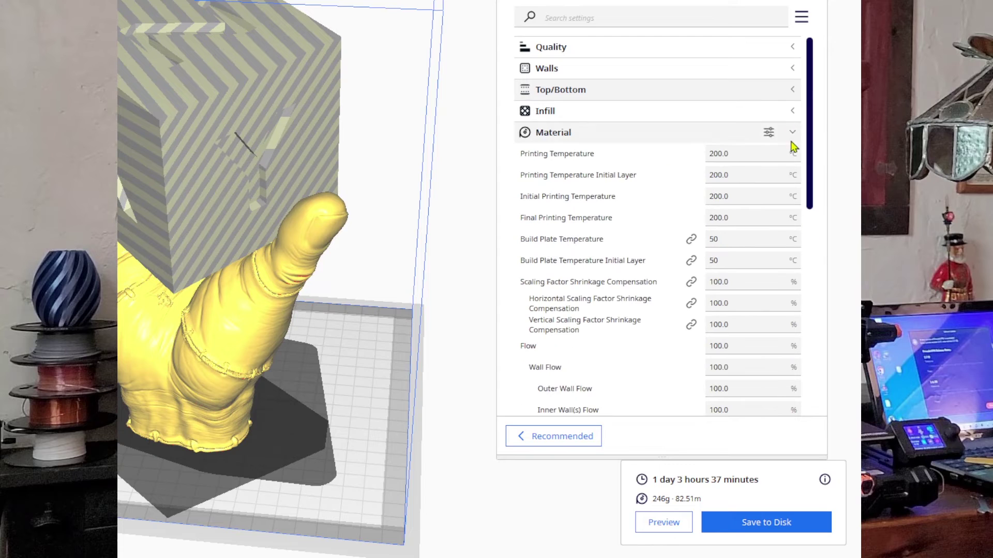
mouse_move(751, 174)
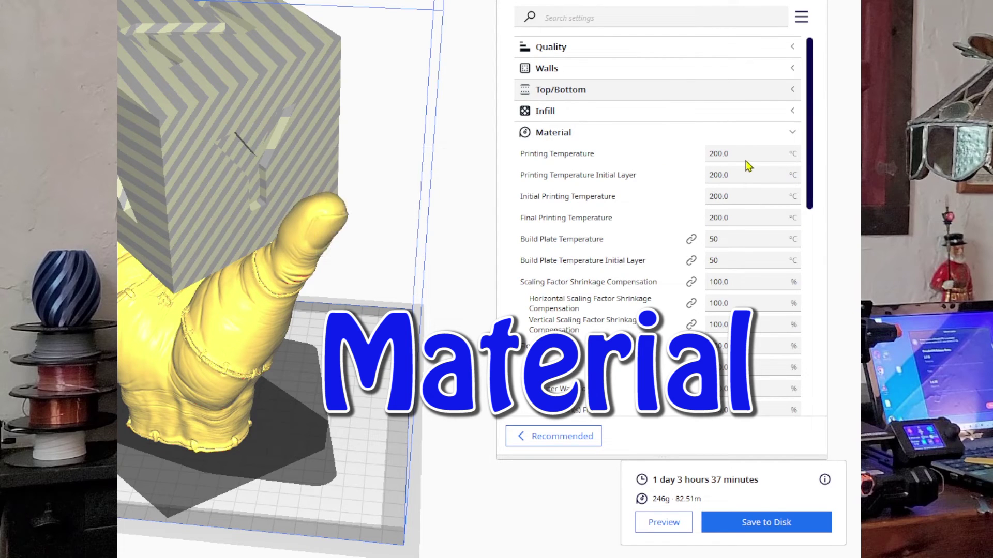
mouse_move(745, 154)
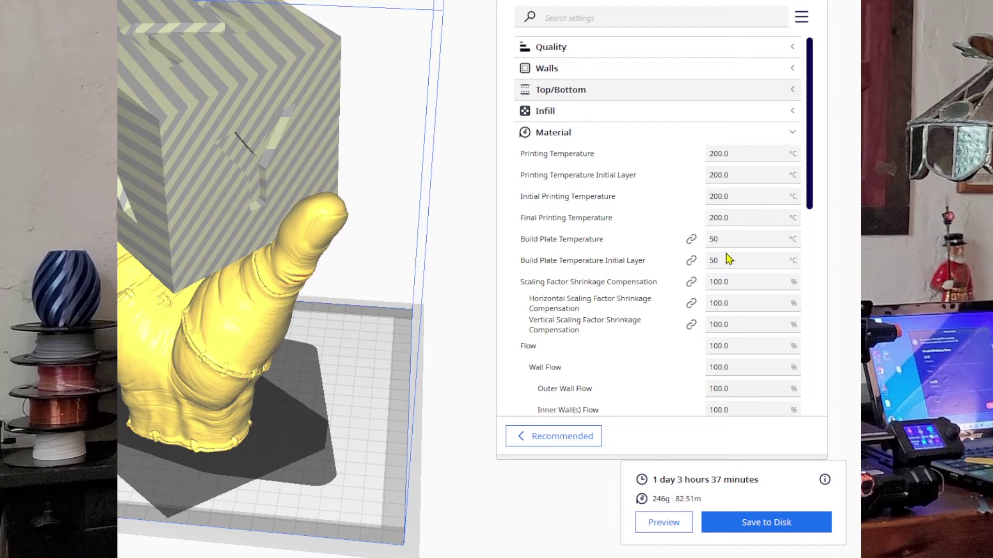
mouse_move(729, 259)
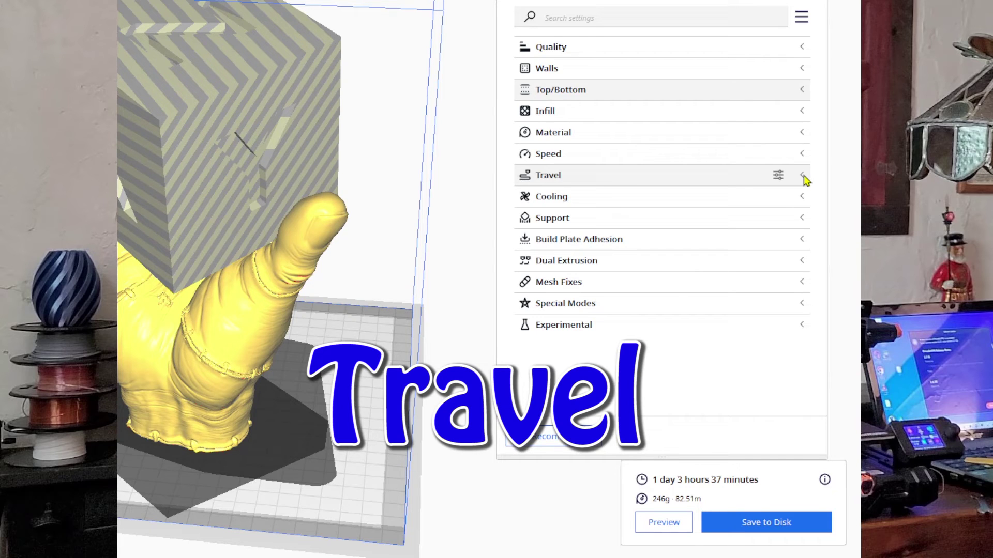
click(803, 177)
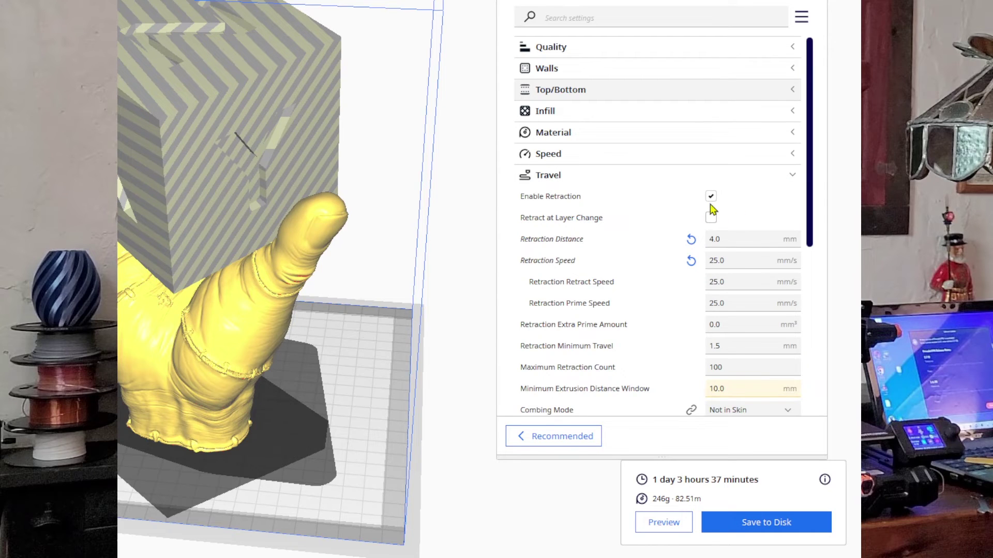
mouse_move(723, 240)
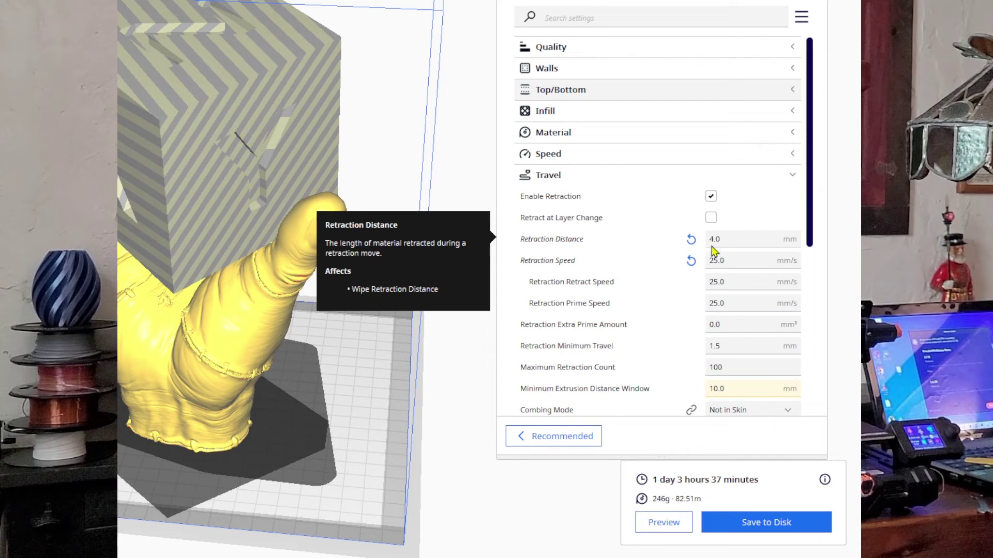
mouse_move(723, 261)
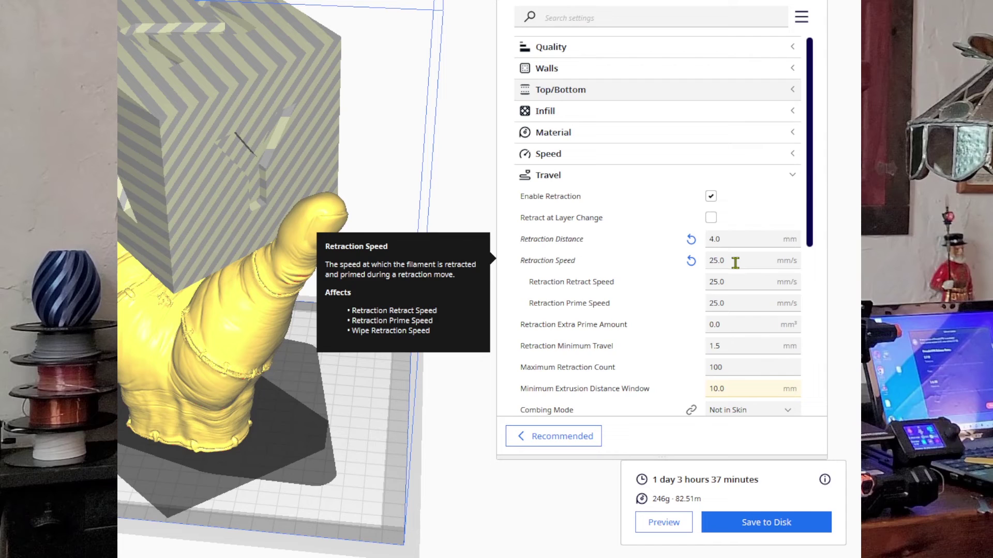
click(792, 175)
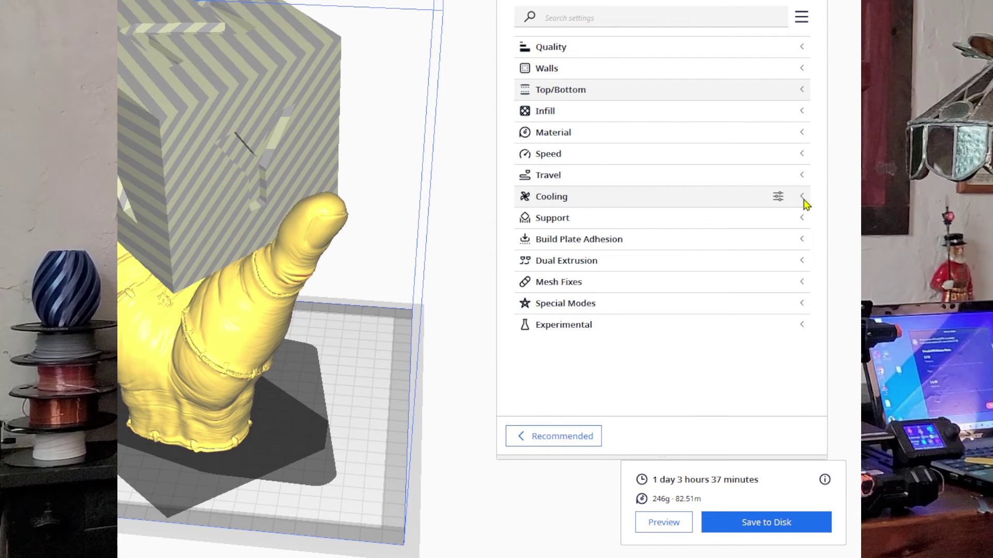
Untick Generate Support for the hand model and show the Build Plate Adhesion (Skirt) settings.
click(805, 226)
scroll(802, 228, down, 3)
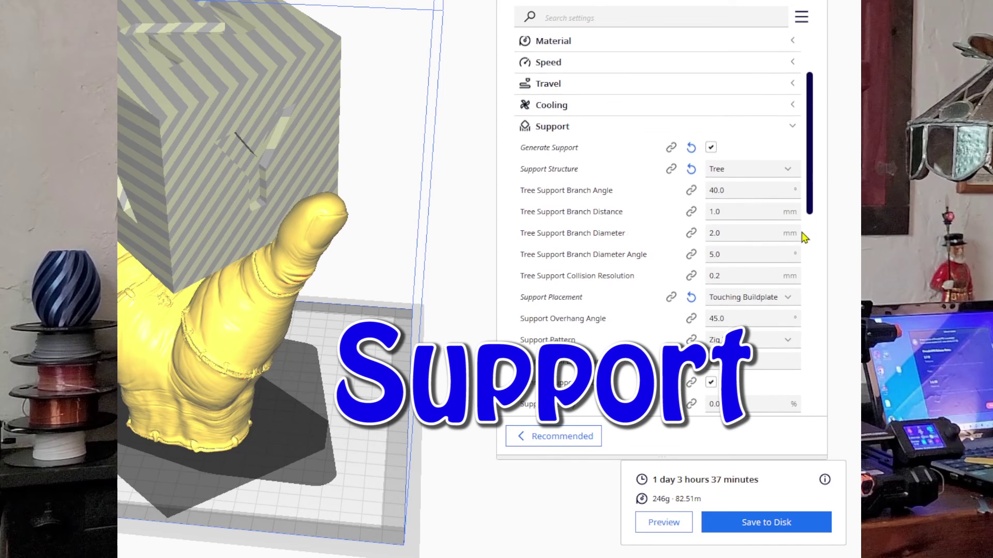
scroll(792, 236, down, 2)
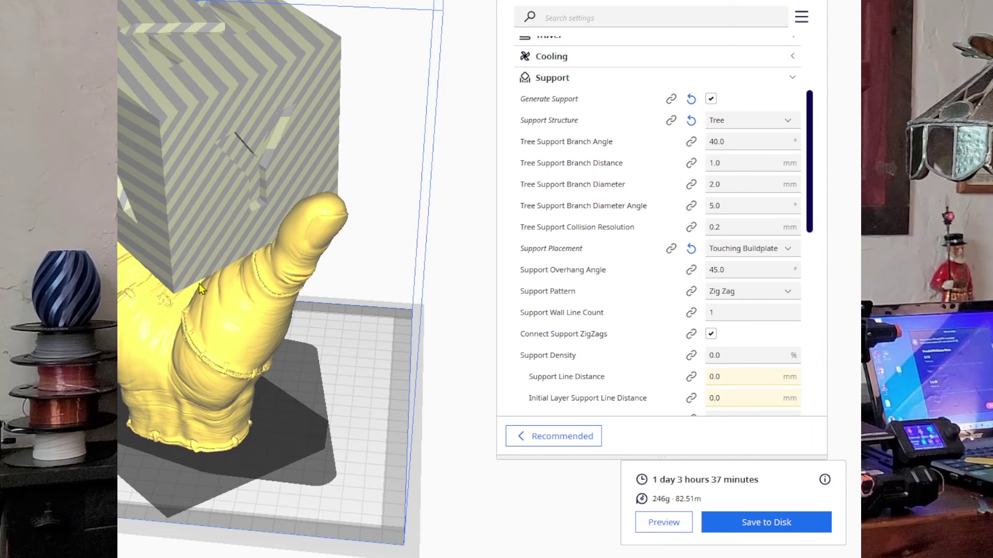
right_drag(196, 301, 143, 337)
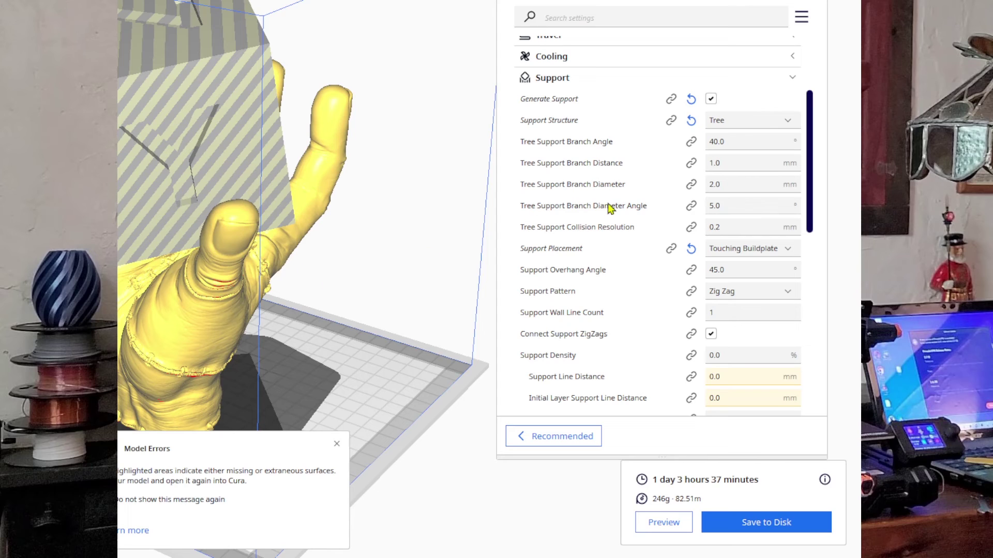
click(711, 99)
click(796, 243)
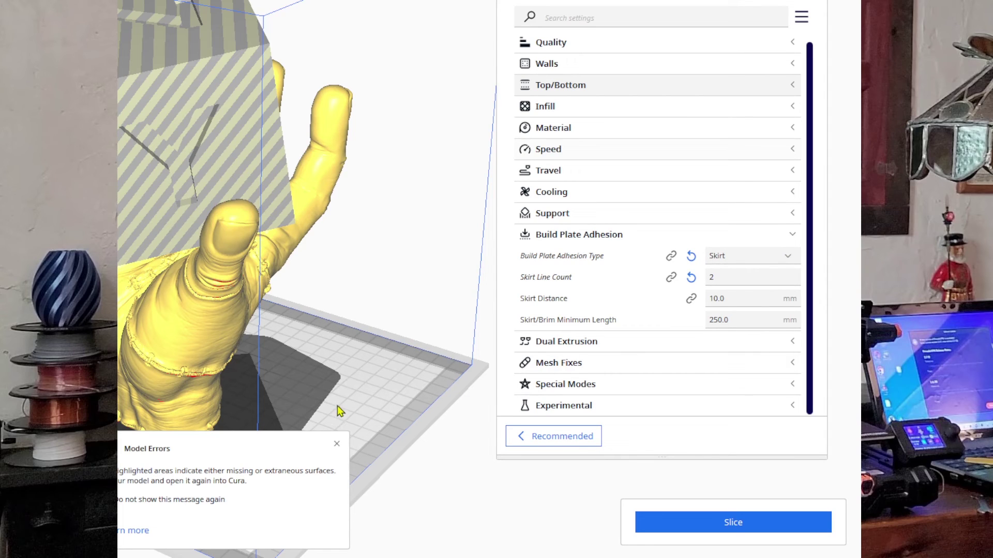
Dismiss the model errors message, switch adhesion from Skirt to Brim, and show the Special Modes section.
click(337, 444)
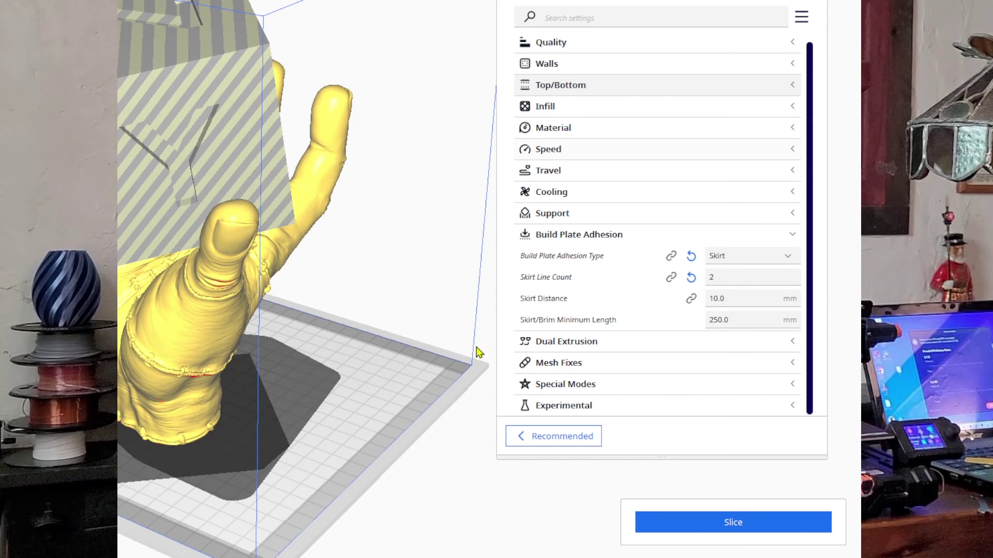
click(788, 257)
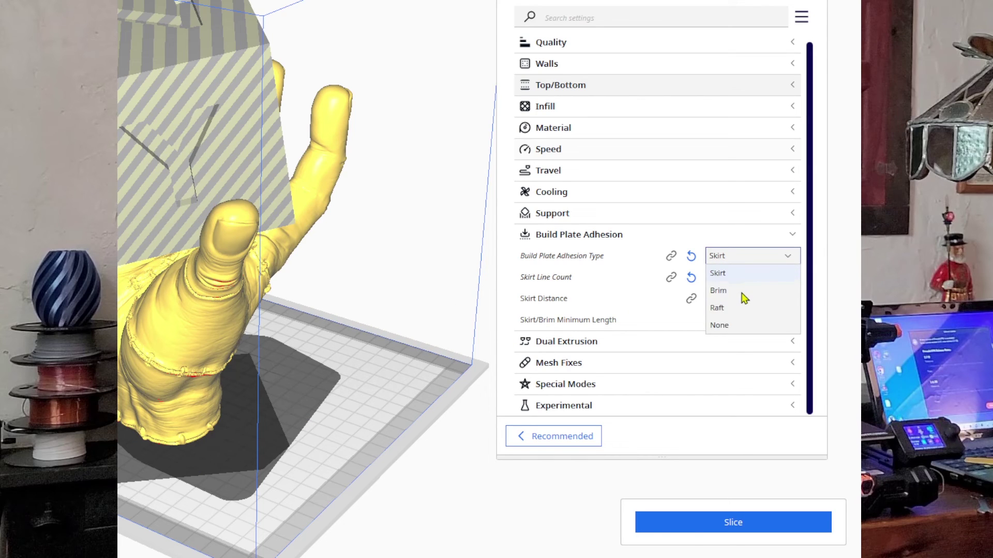
click(745, 297)
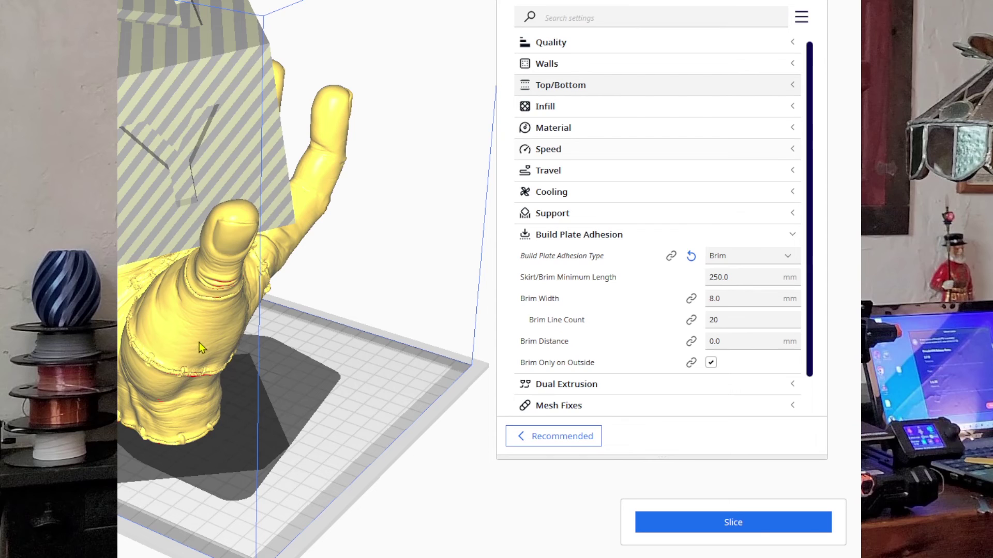
click(791, 234)
click(803, 305)
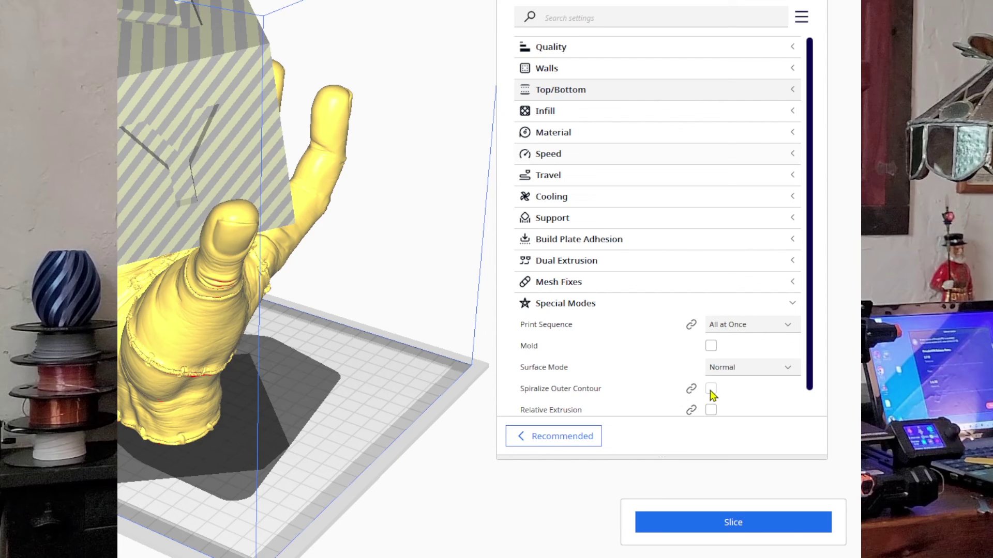
Swap the Special Modes section for Experimental and scroll down to the Fuzzy Skin option, left off.
click(792, 303)
click(806, 326)
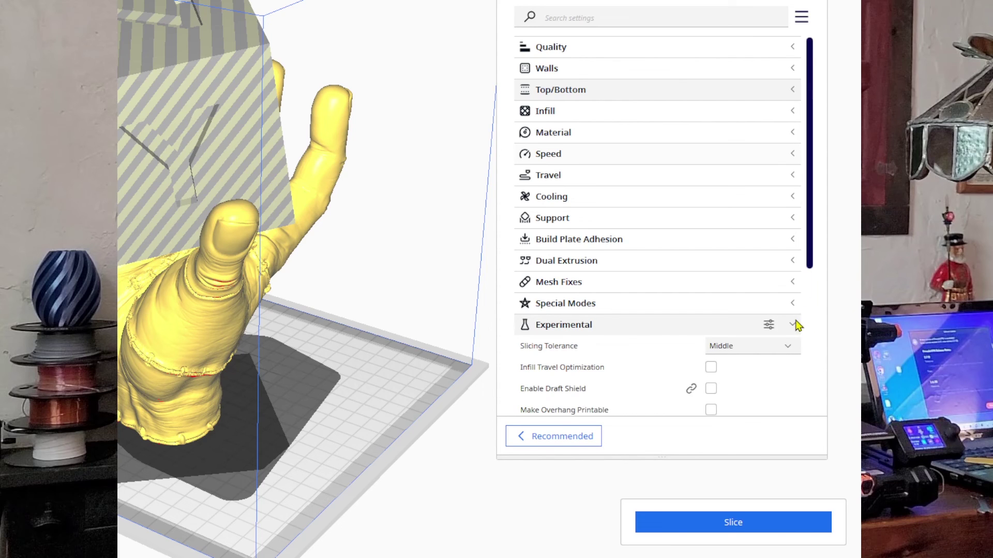
scroll(795, 326, down, 5)
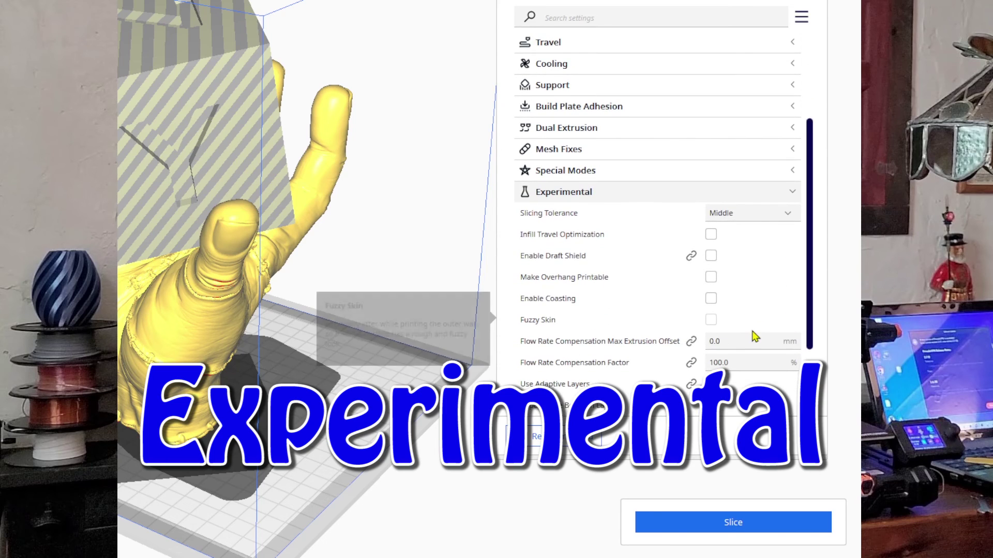
mouse_move(721, 327)
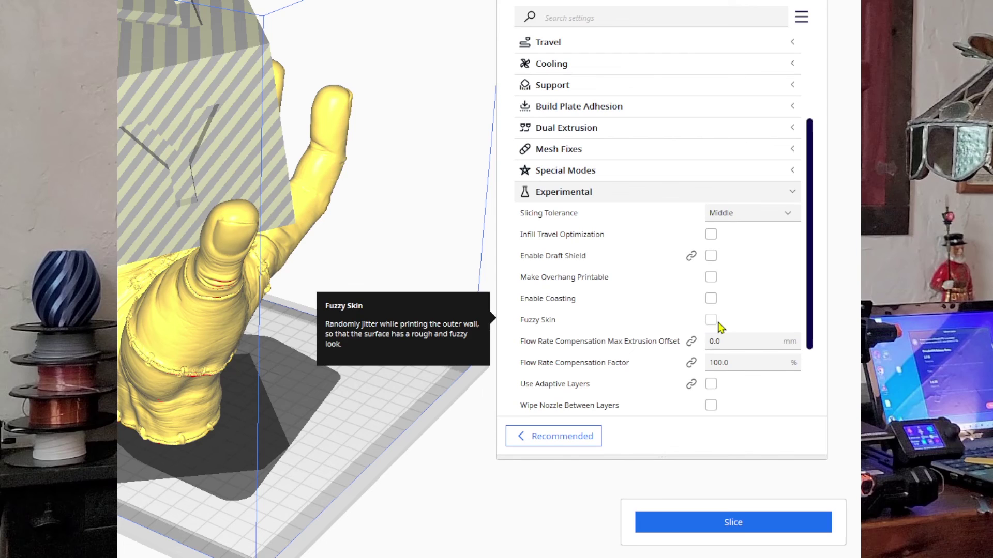